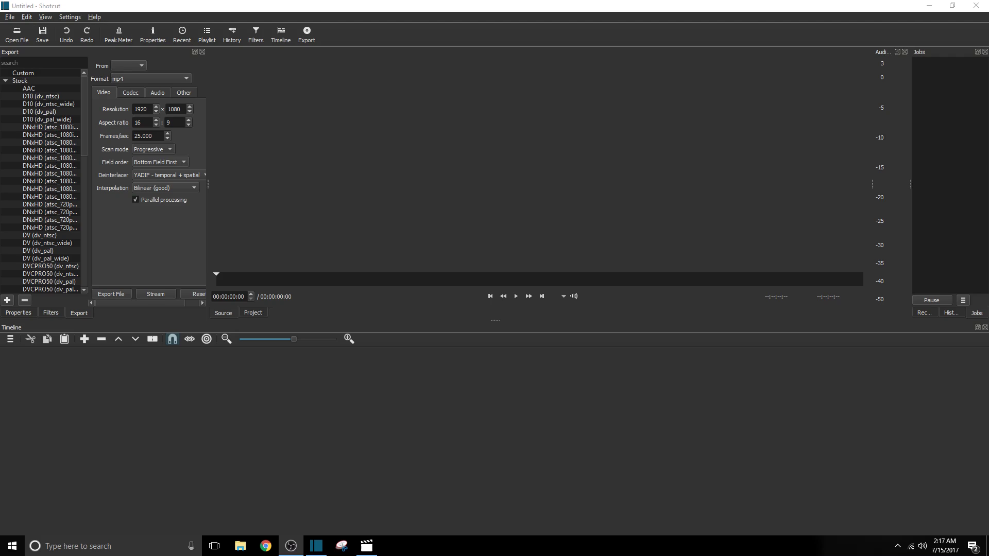
{"action": "left_click", "coordinate": [17, 34]}
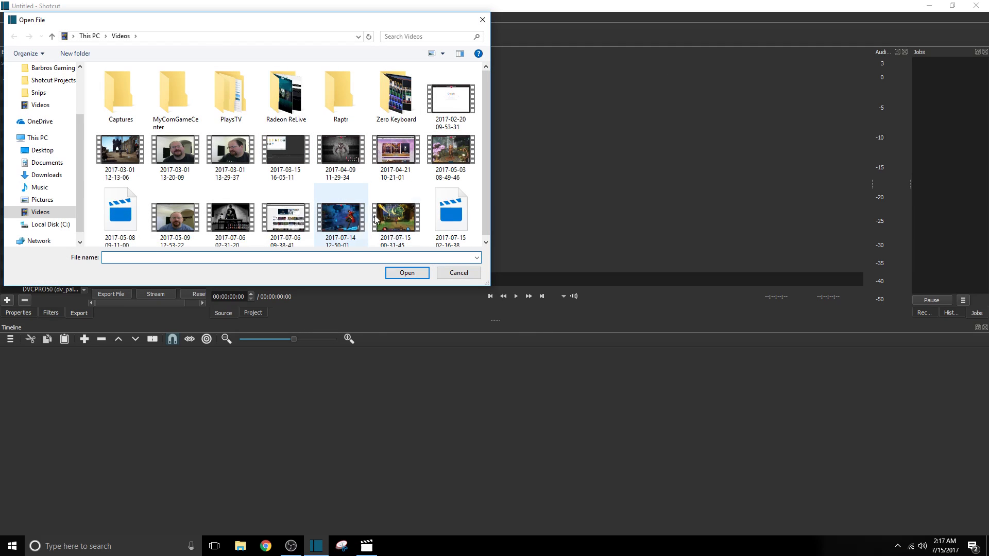
{"action": "left_click", "coordinate": [395, 216]}
{"action": "left_click", "coordinate": [407, 274]}
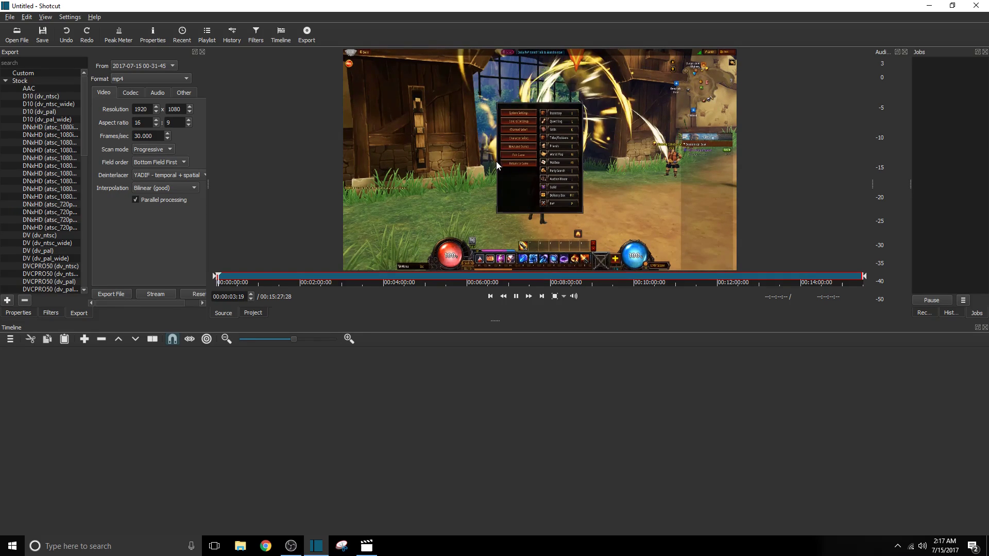
{"action": "left_click_drag", "start_coordinate": [535, 162], "coordinate": [210, 369]}
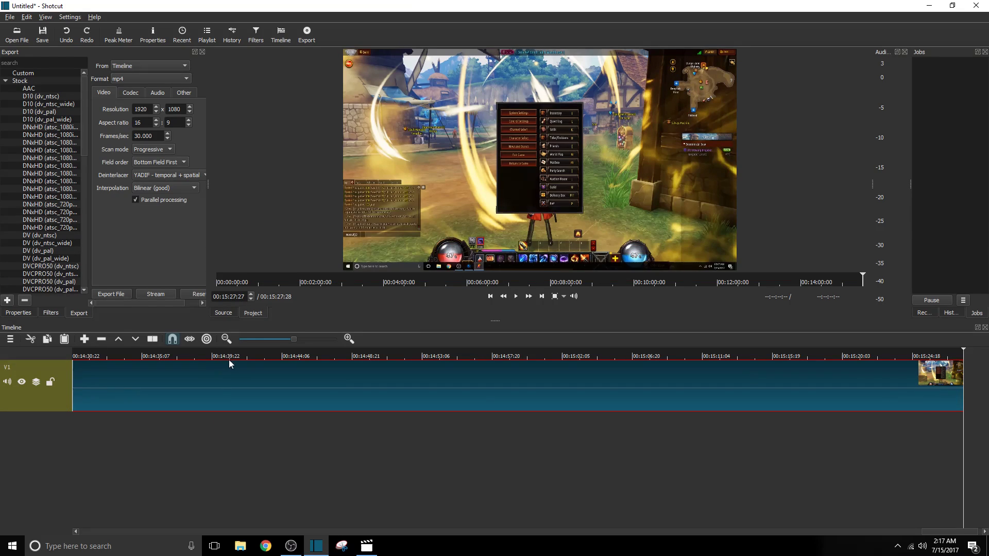
{"action": "left_click_drag", "start_coordinate": [937, 531], "coordinate": [60, 493]}
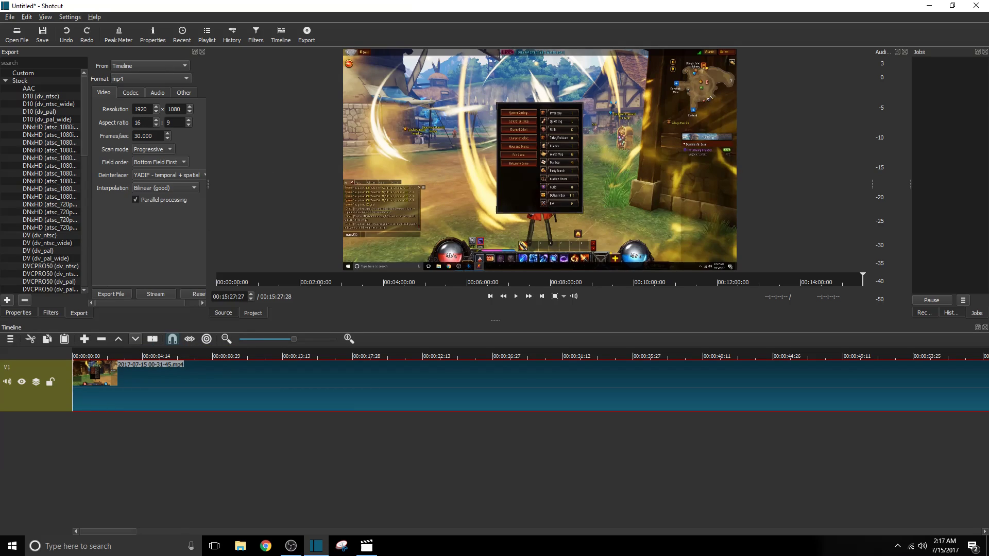
{"action": "left_click", "coordinate": [11, 342]}
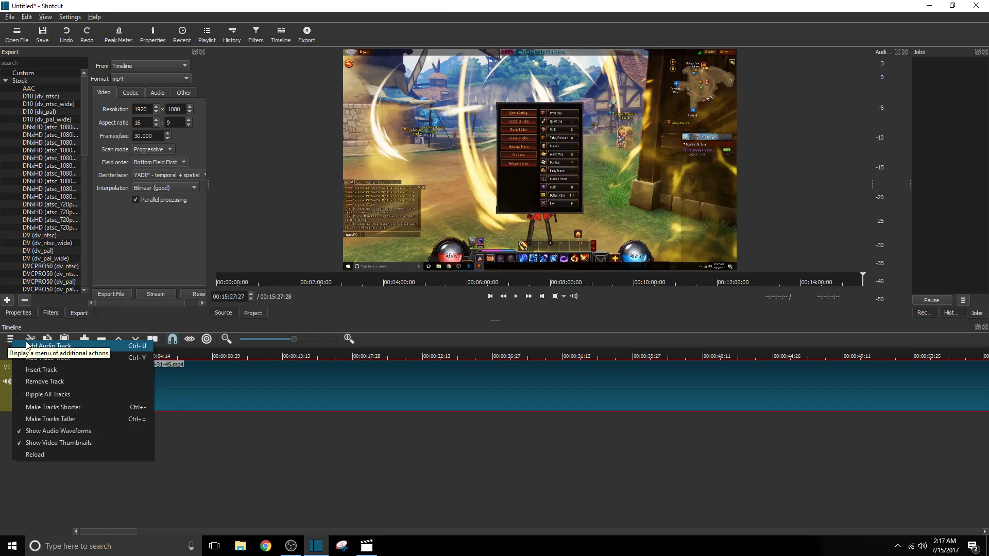
{"action": "left_click", "coordinate": [60, 362]}
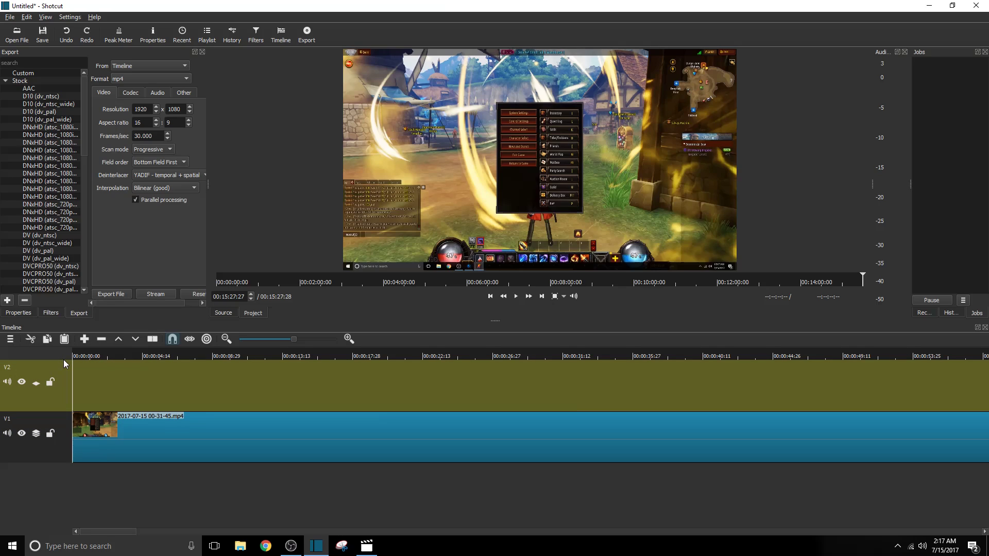
{"action": "left_click", "coordinate": [17, 34]}
{"action": "left_click", "coordinate": [404, 227]}
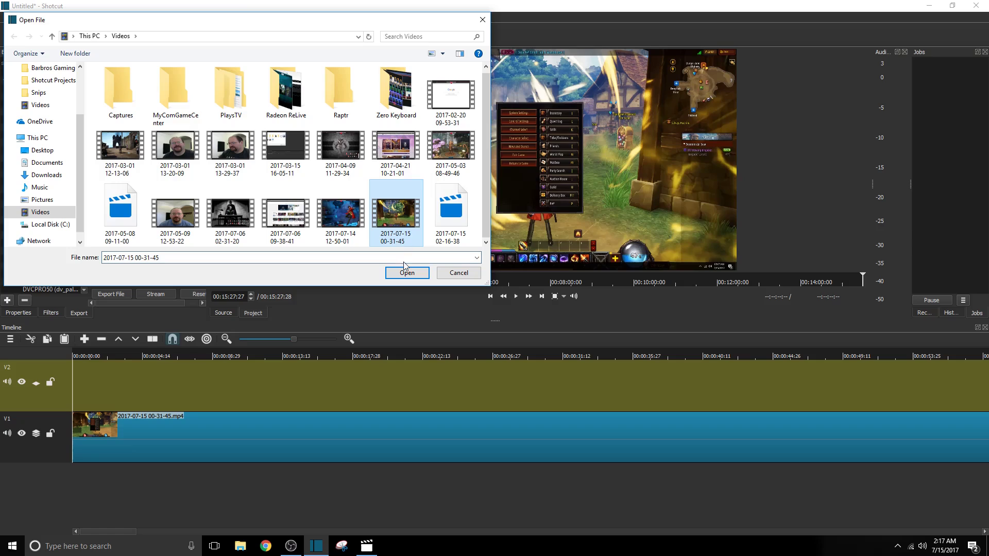
{"action": "left_click", "coordinate": [407, 272]}
{"action": "left_click_drag", "start_coordinate": [416, 258], "coordinate": [74, 389]}
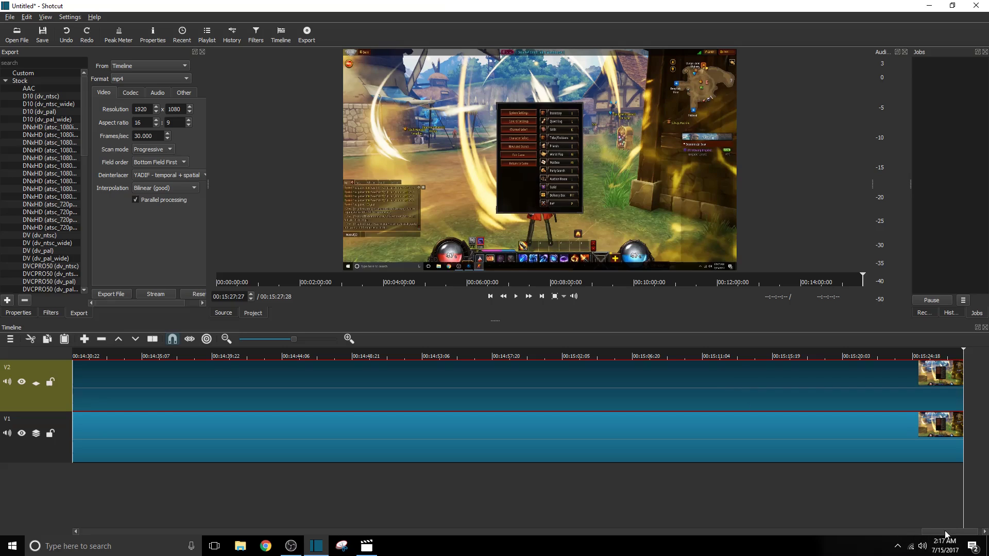
{"action": "left_click_drag", "start_coordinate": [945, 531], "coordinate": [88, 514]}
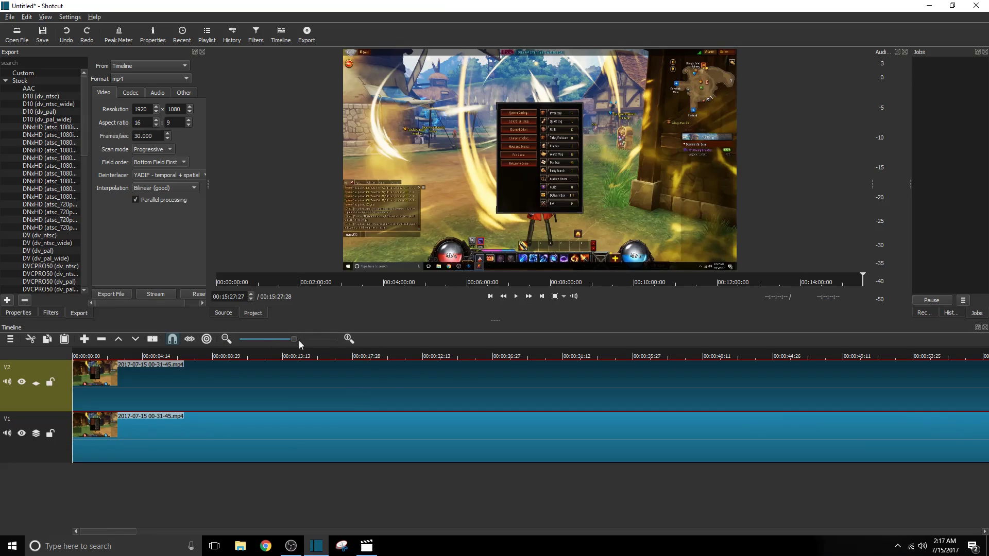
Step: Split the V2 and V1 clips at about 00:03:15 and delete both right-hand parts
{"action": "left_click_drag", "start_coordinate": [294, 340], "coordinate": [258, 341]}
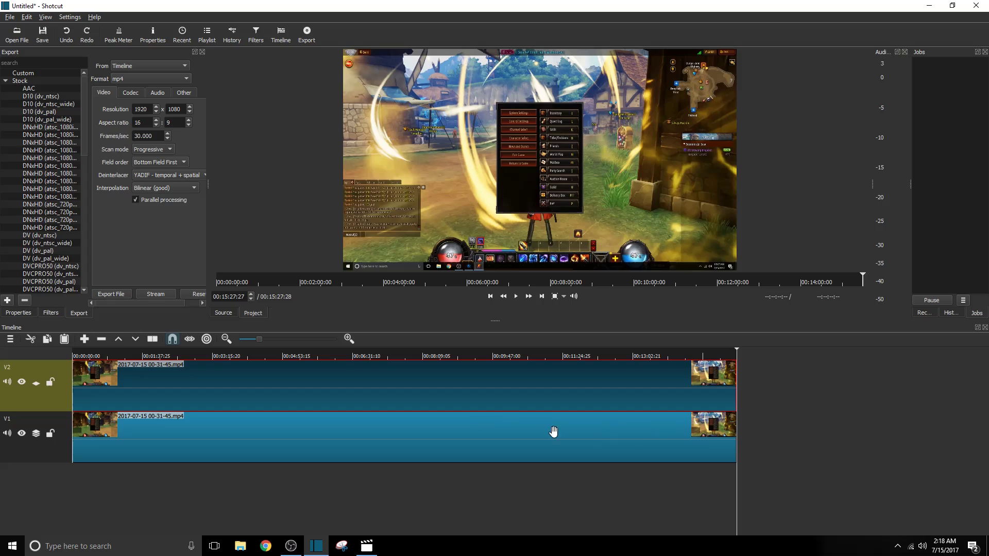
{"action": "left_click_drag", "start_coordinate": [737, 492], "coordinate": [214, 475]}
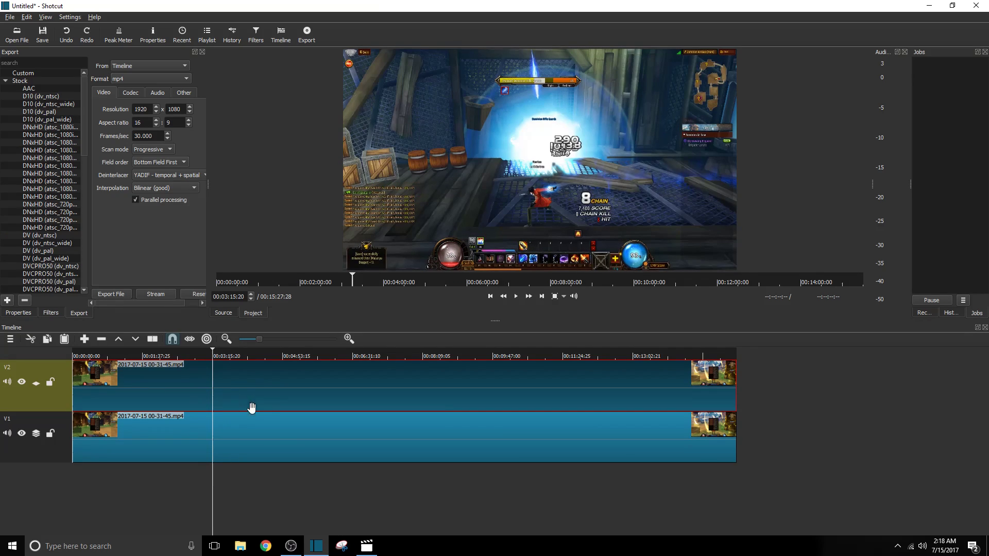
{"action": "key", "text": "s"}
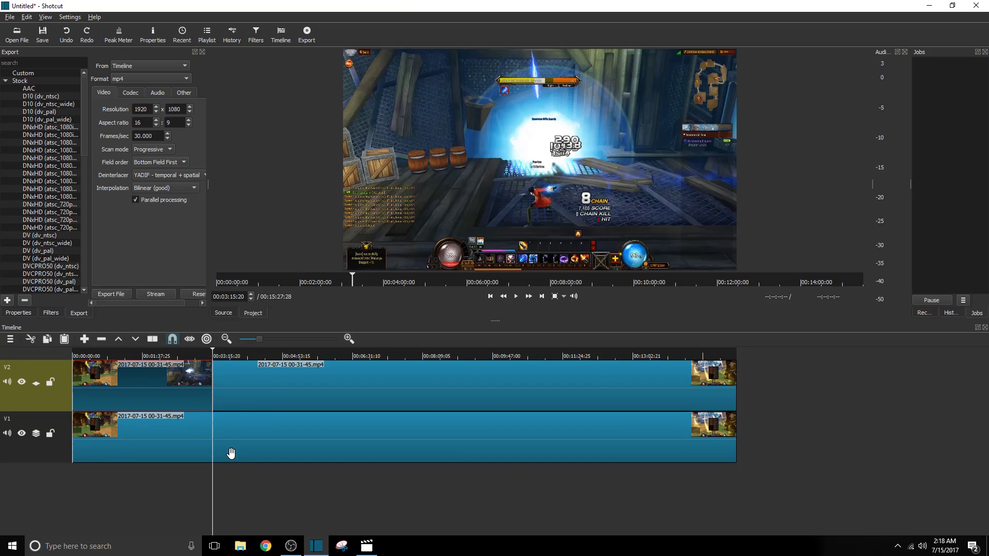
{"action": "left_click", "coordinate": [230, 451]}
{"action": "key", "text": "s"}
{"action": "left_click", "coordinate": [267, 389]}
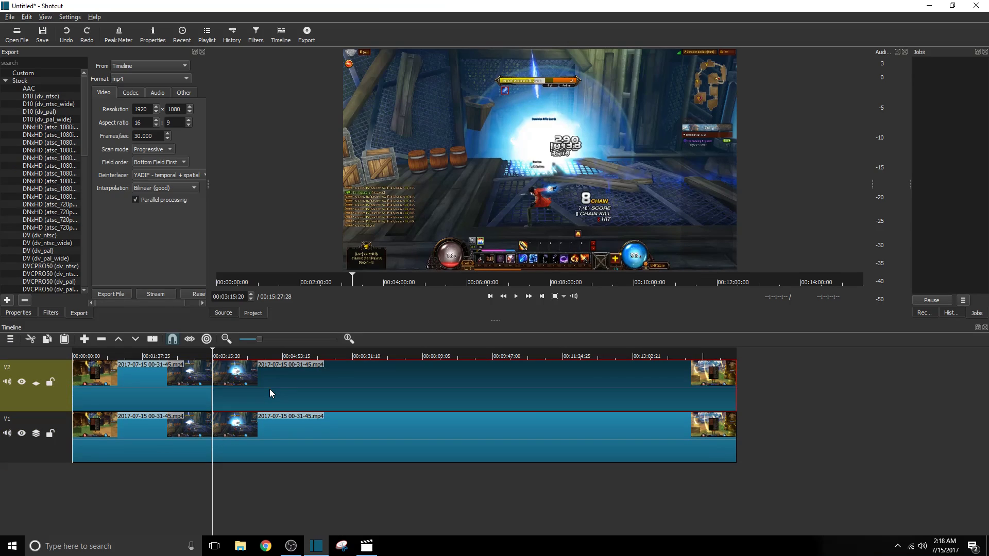
{"action": "key", "text": "Delete"}
{"action": "left_click", "coordinate": [254, 435]}
{"action": "key", "text": "Delete"}
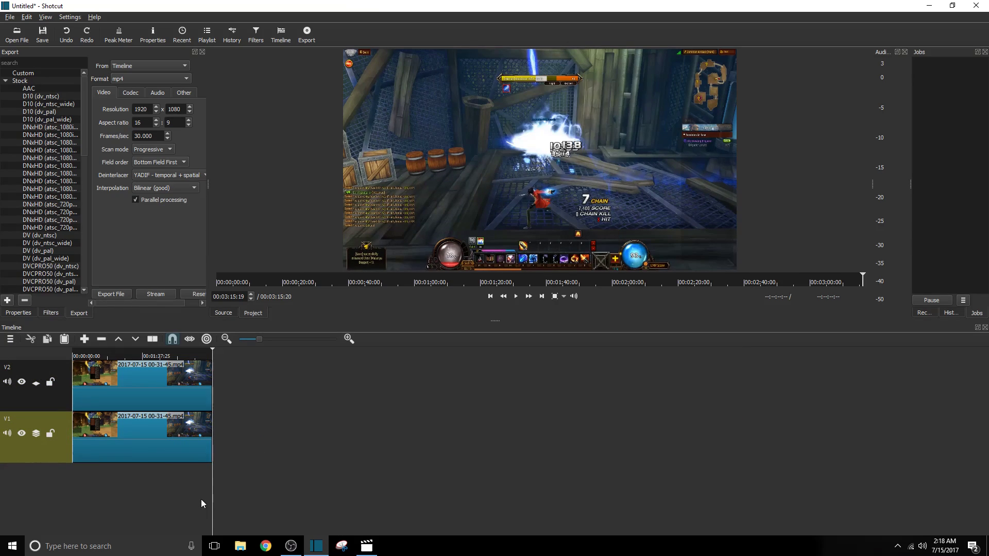
Step: Preview the trimmed clips, checking the project's start and its end at about 00:03:15:20
{"action": "key", "text": "Up"}
{"action": "key", "text": "Up"}
{"action": "key", "text": "Up"}
{"action": "key", "text": "Down"}
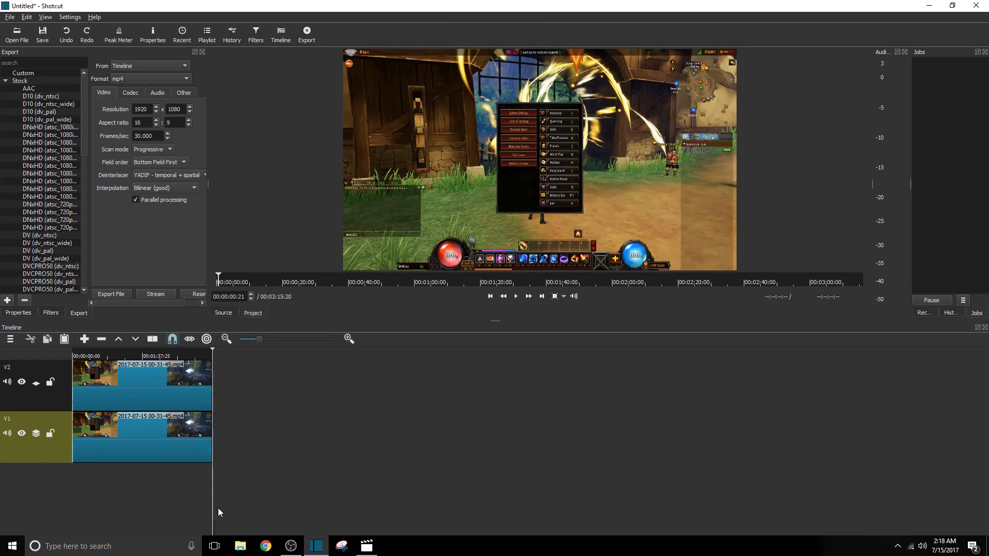
{"action": "left_click_drag", "start_coordinate": [221, 508], "coordinate": [87, 502]}
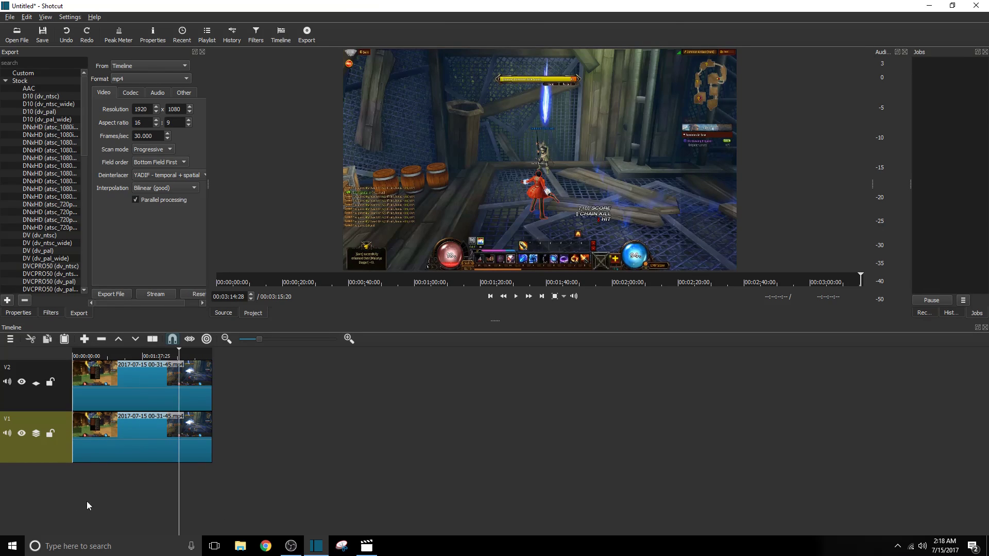
{"action": "key", "text": "Up"}
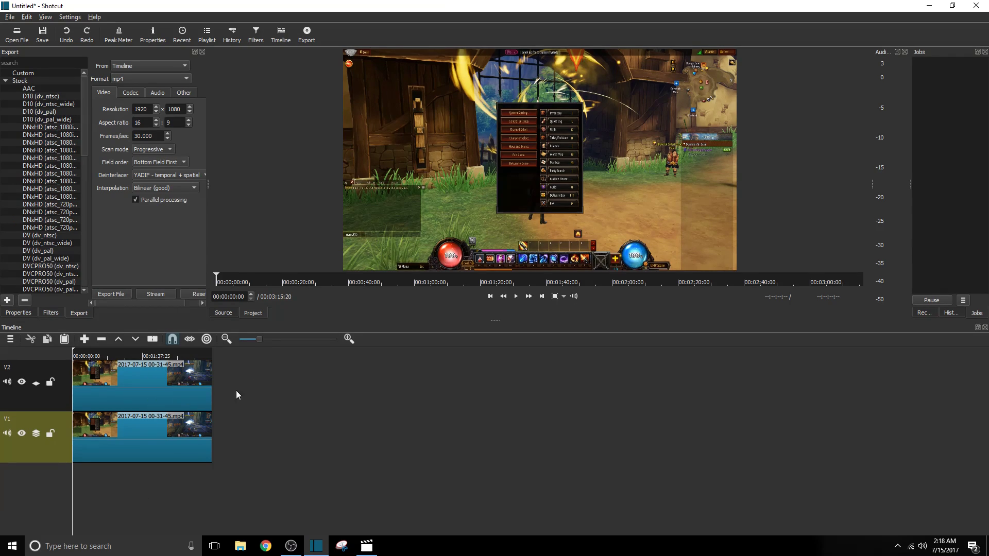
{"action": "key", "text": "Down"}
Step: Add a Size and Position video filter to the V2 clip
{"action": "left_click", "coordinate": [116, 390]}
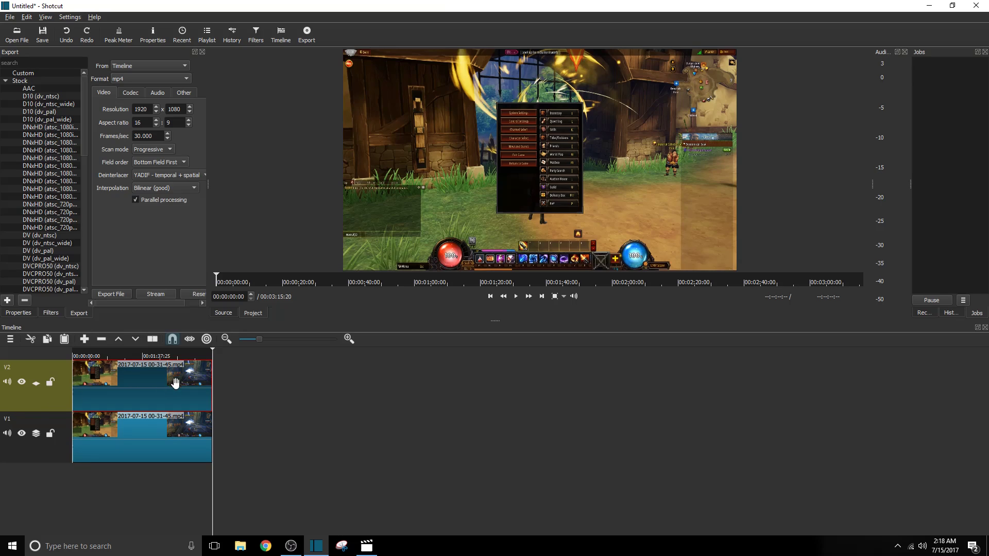
{"action": "left_click", "coordinate": [52, 312]}
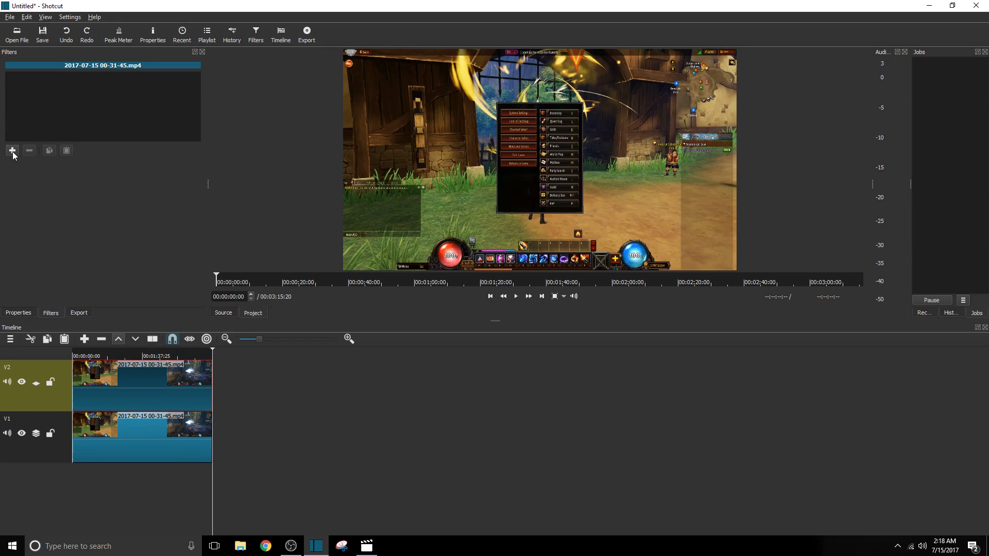
{"action": "left_click", "coordinate": [13, 150]}
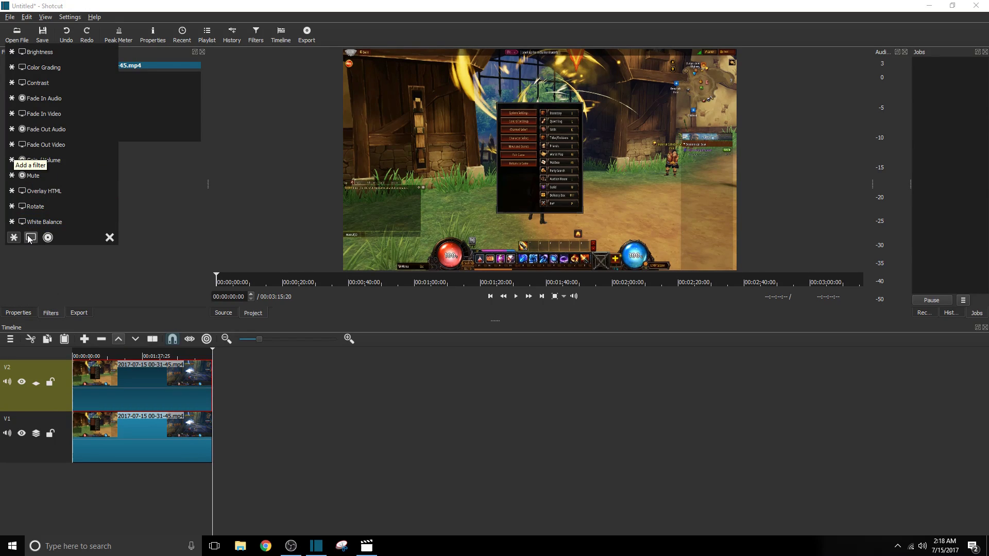
{"action": "left_click", "coordinate": [31, 238]}
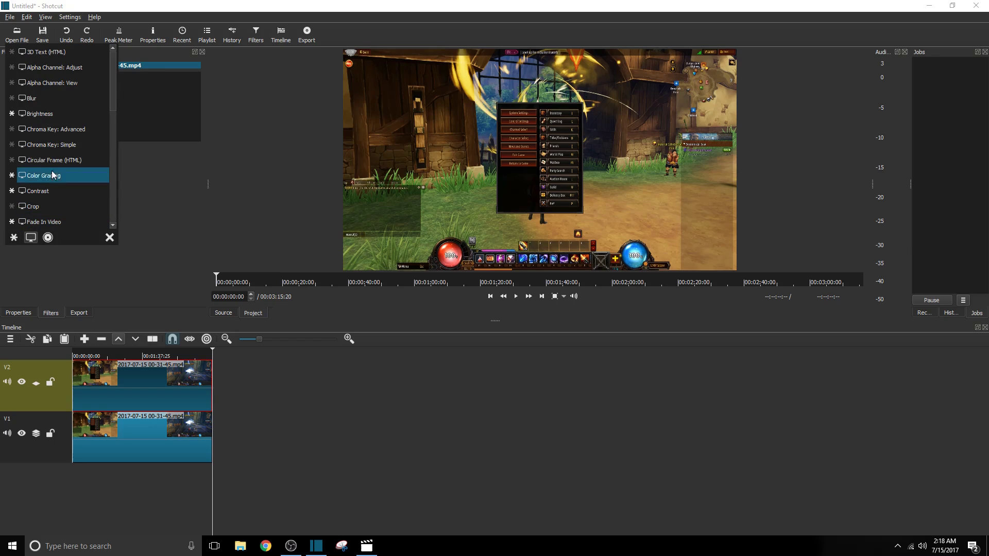
{"action": "scroll", "coordinate": [61, 153], "scroll_direction": "down", "scroll_amount": 10}
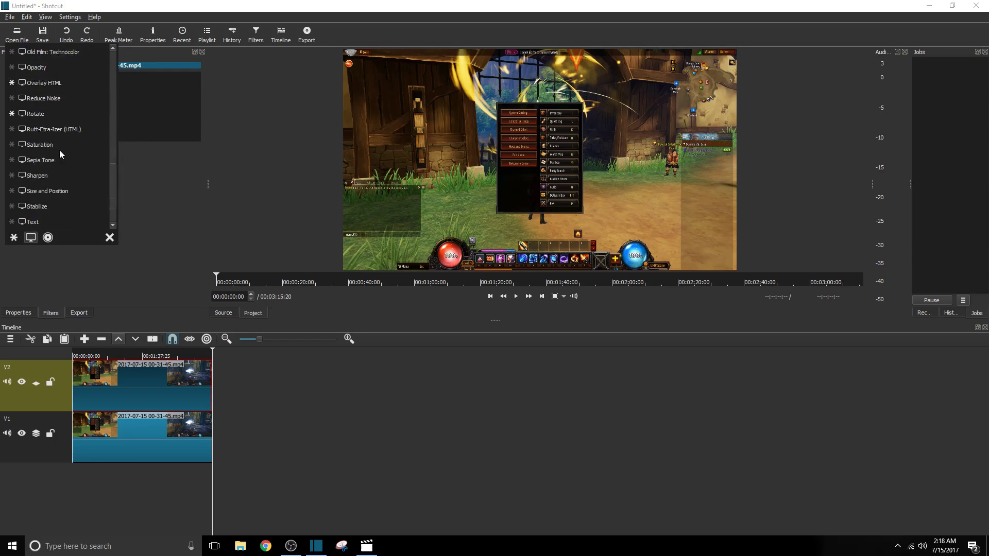
{"action": "left_click", "coordinate": [60, 147]}
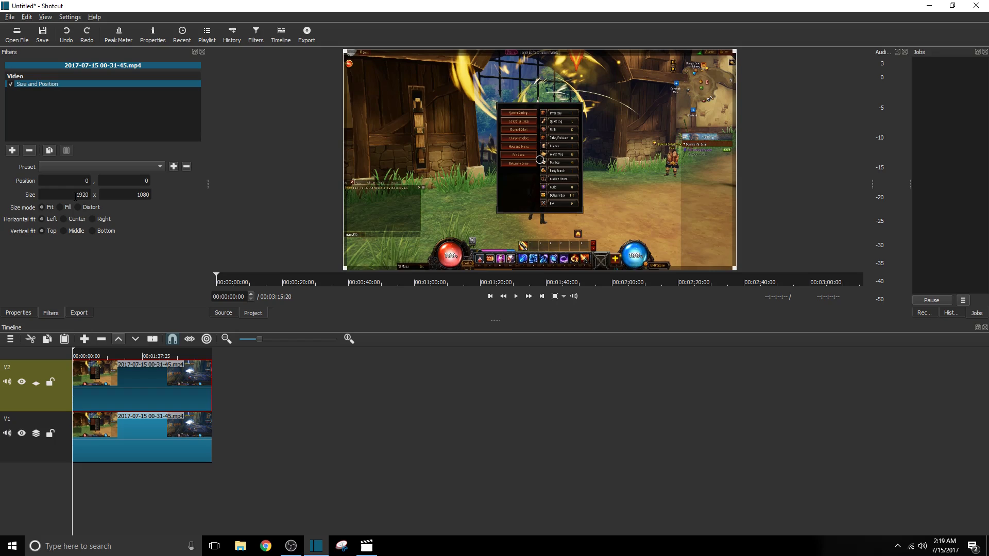
Step: Set the V2 overlay's Size and Position width to 320
{"action": "left_click_drag", "start_coordinate": [76, 196], "coordinate": [94, 199]}
{"action": "type", "text": "320"}
{"action": "key", "text": "Return"}
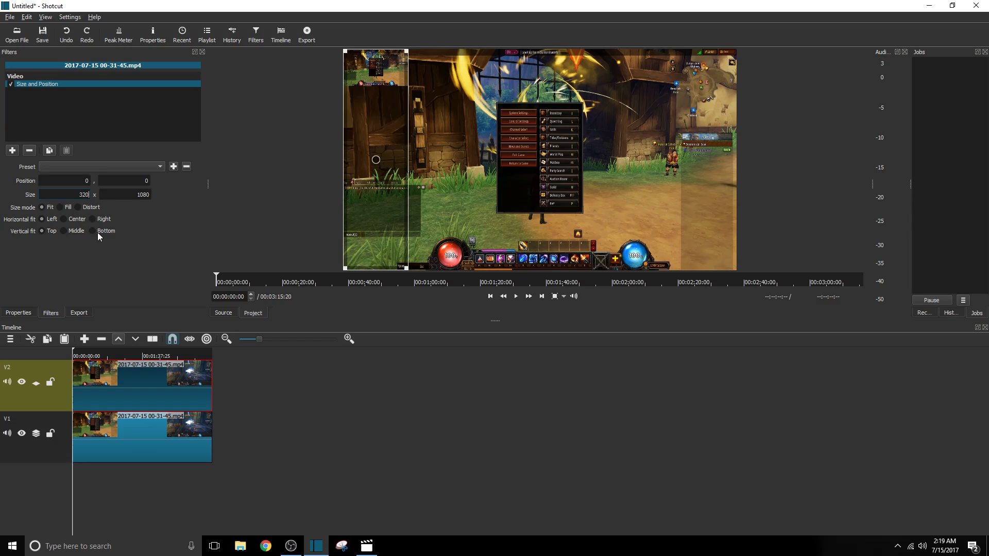
Step: Move and enlarge the inset to the top-right: position 1133, 5, size 792 x 485
{"action": "left_click", "coordinate": [61, 207]}
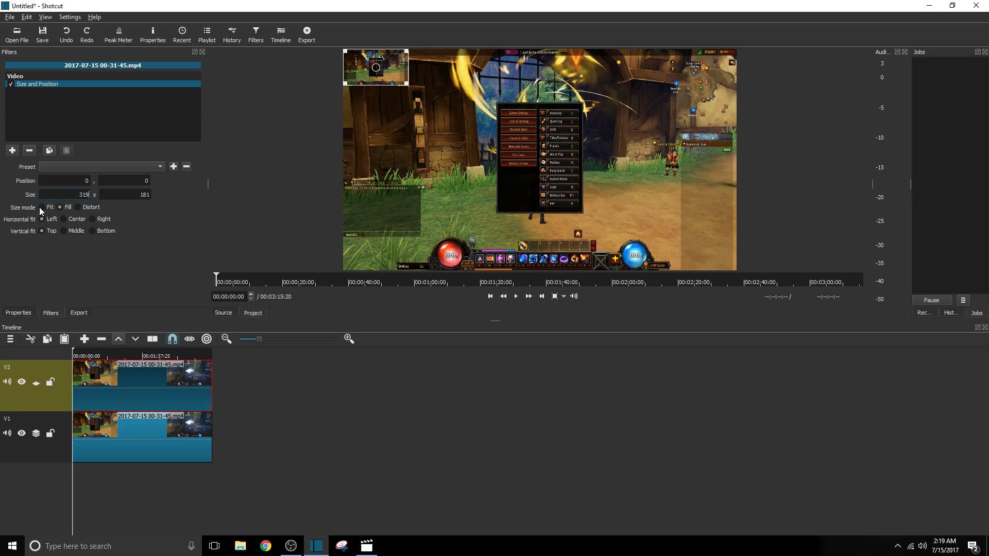
{"action": "left_click", "coordinate": [42, 207]}
{"action": "left_click_drag", "start_coordinate": [375, 67], "coordinate": [712, 74]}
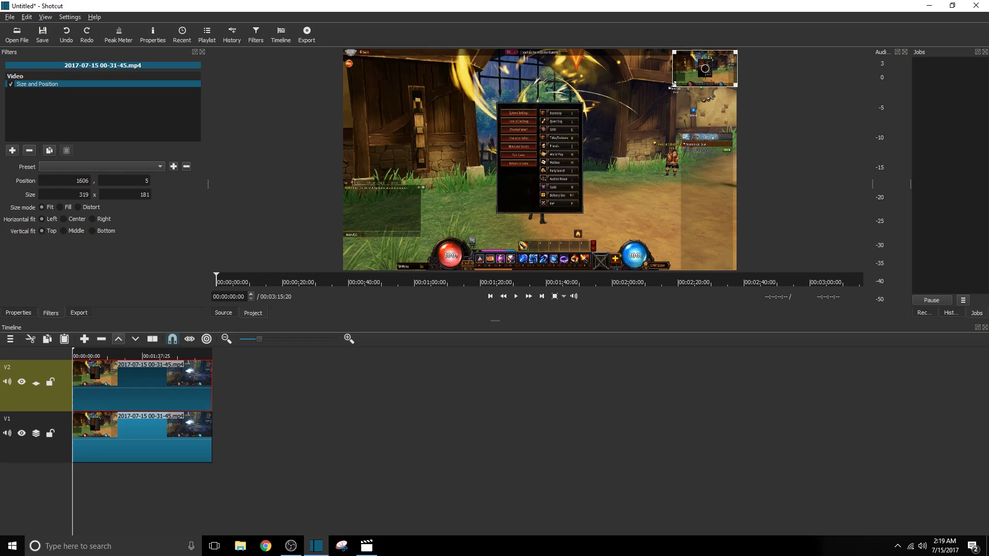
{"action": "left_click_drag", "start_coordinate": [672, 86], "coordinate": [579, 152]}
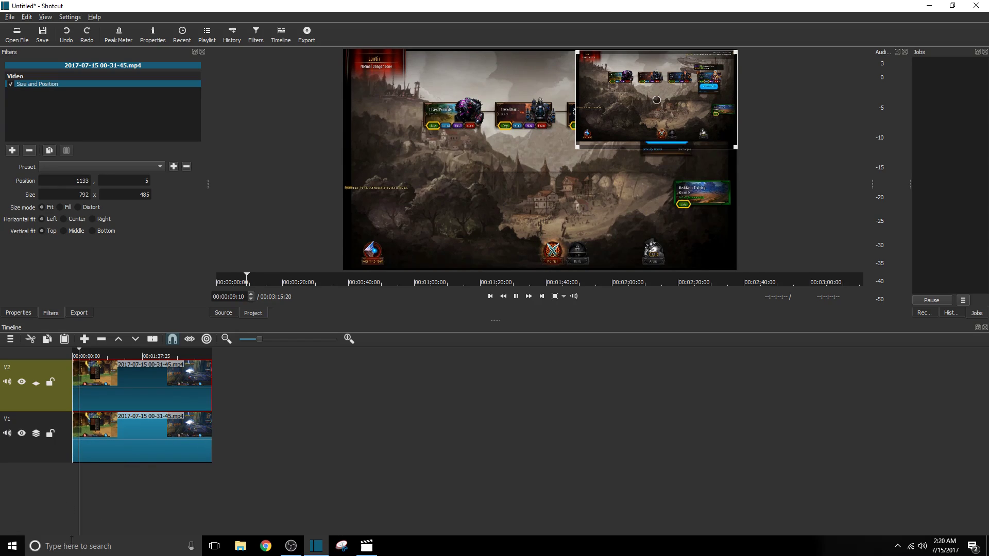
Step: Scrub ahead to check the inset, pause playback, and bring Movies & TV forward
{"action": "left_click_drag", "start_coordinate": [77, 497], "coordinate": [161, 490]}
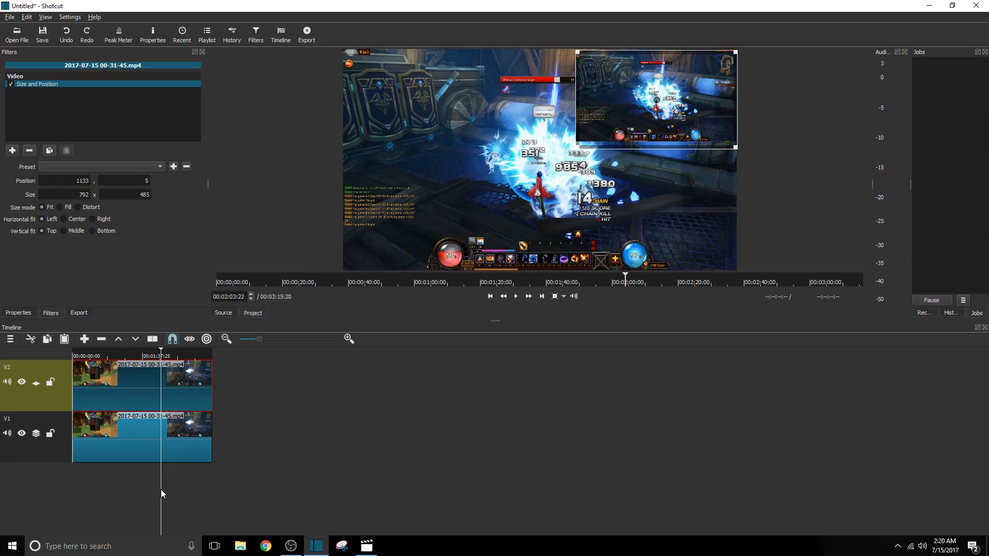
{"action": "left_click", "coordinate": [517, 296]}
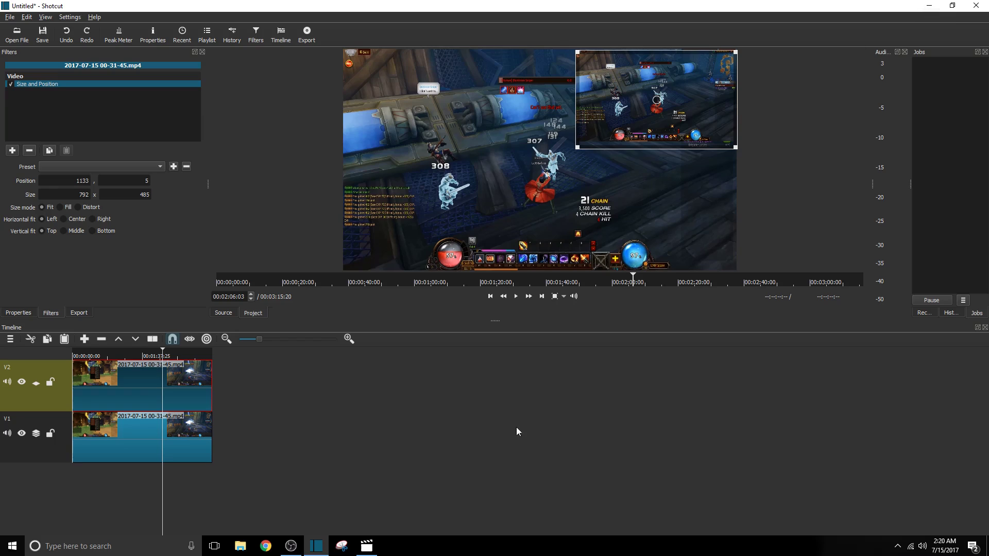
{"action": "left_click", "coordinate": [366, 546]}
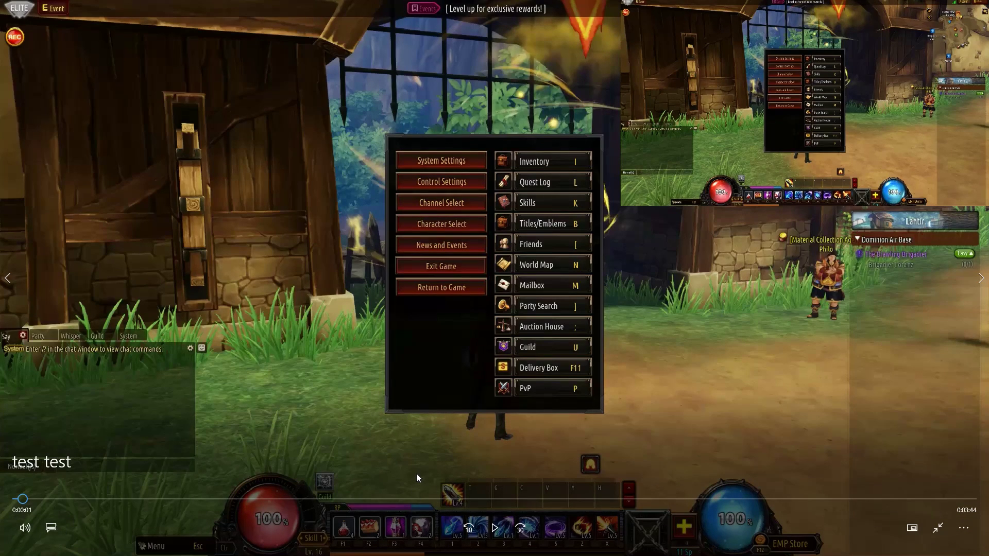
Step: Play the video in Movies & TV, skip to the Dominion Air Base fight, then return to Shotcut
{"action": "left_click", "coordinate": [494, 528]}
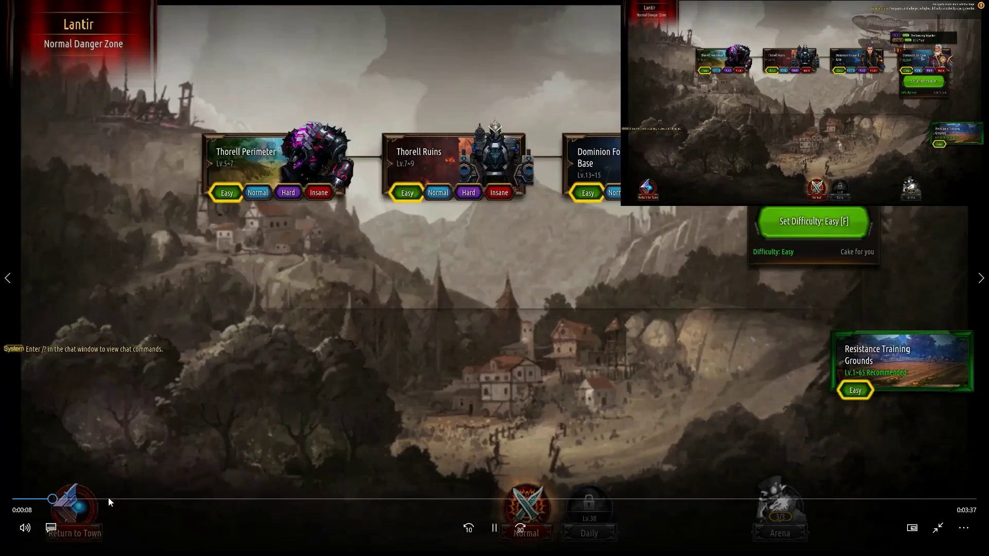
{"action": "left_click_drag", "start_coordinate": [109, 500], "coordinate": [227, 499]}
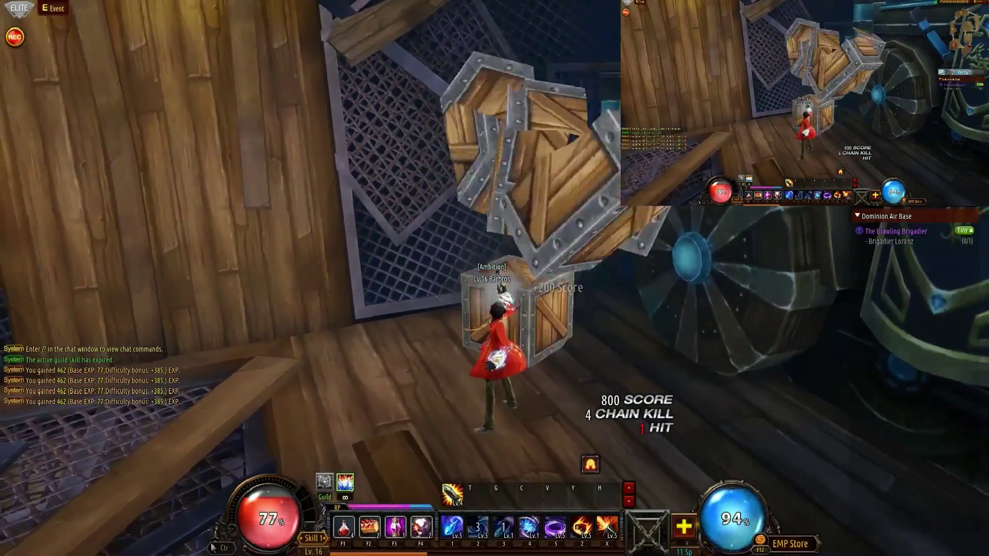
{"action": "mouse_move", "coordinate": [504, 341]}
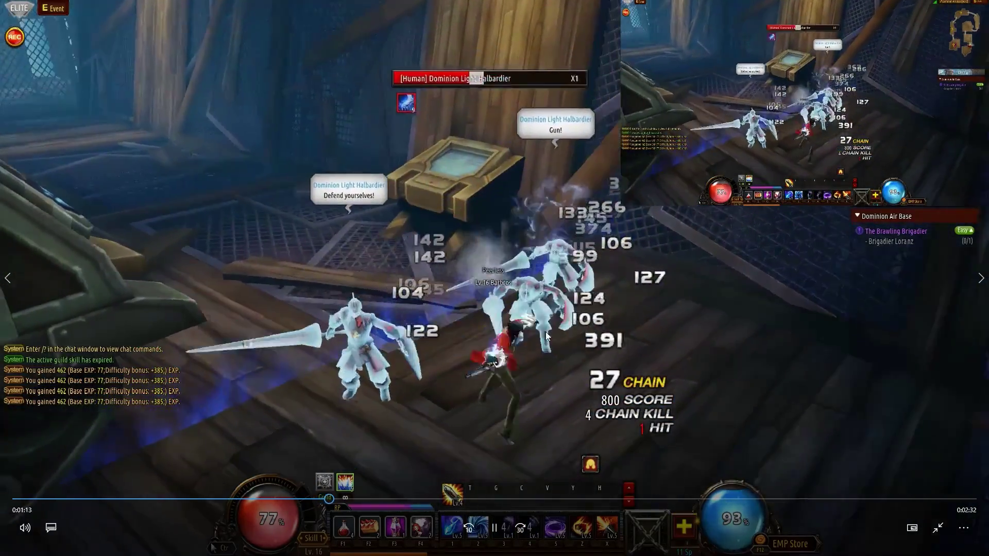
{"action": "key", "text": "alt+Tab"}
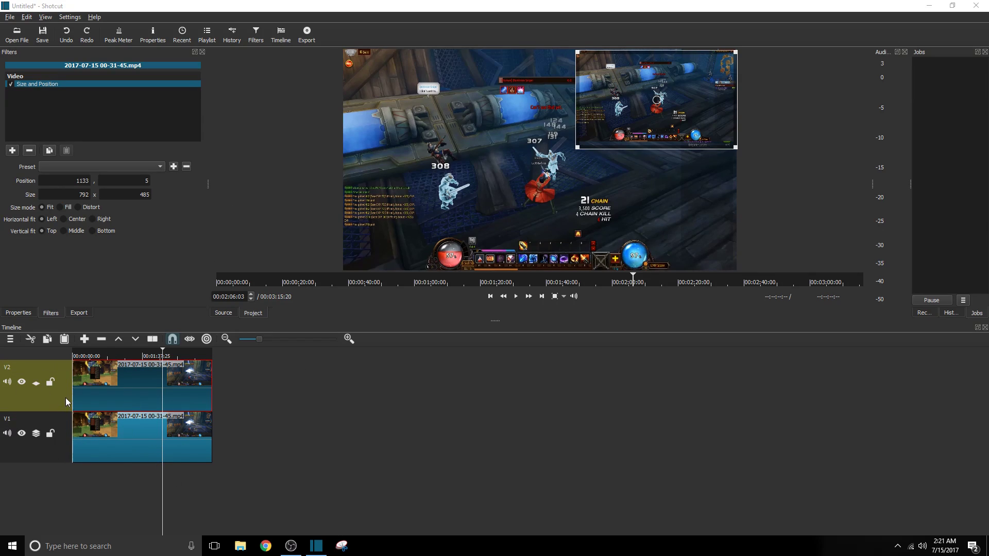
Step: Bring up the mp4 export settings at 1920 x 1080 and 30 fps, cancelling the save dialog
{"action": "left_click", "coordinate": [79, 312]}
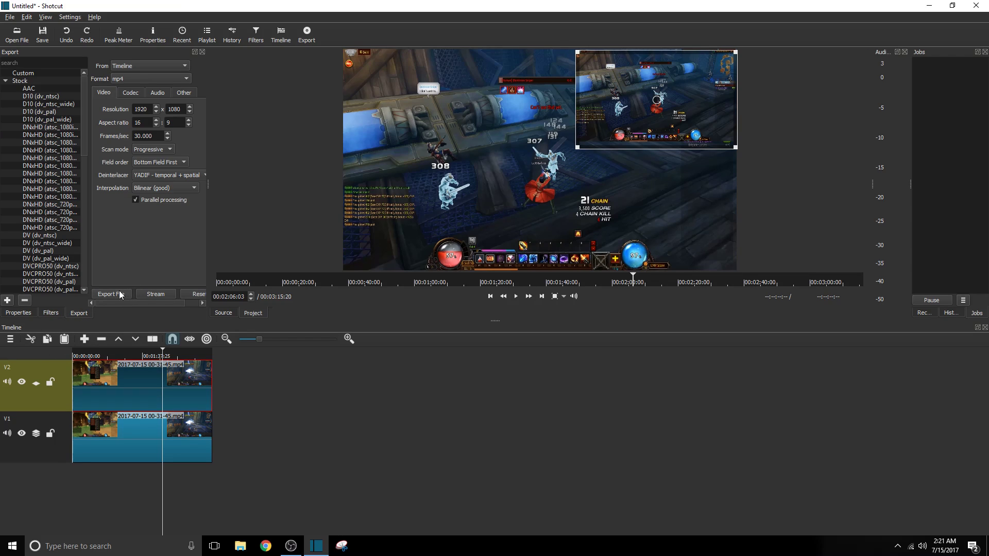
{"action": "left_click", "coordinate": [112, 295]}
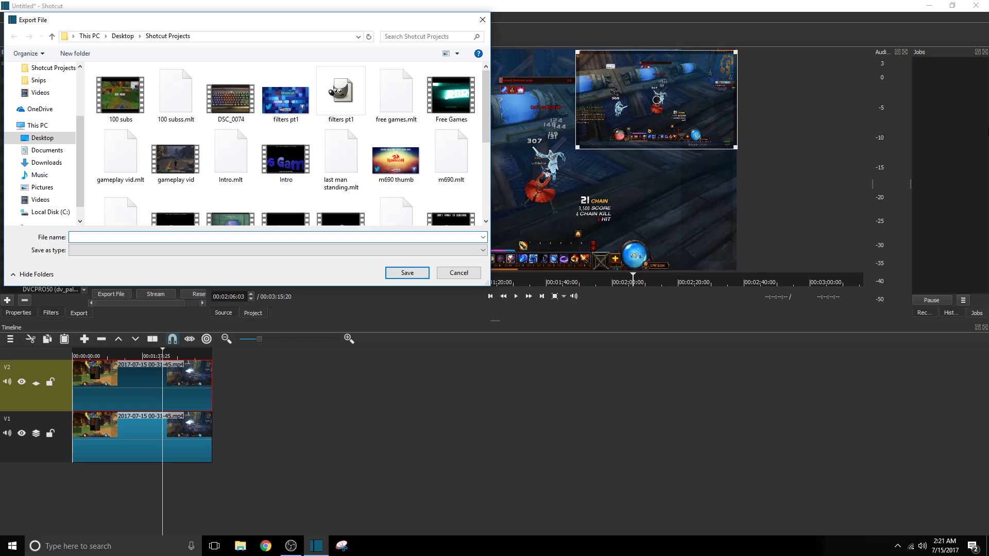
{"action": "left_click", "coordinate": [477, 271]}
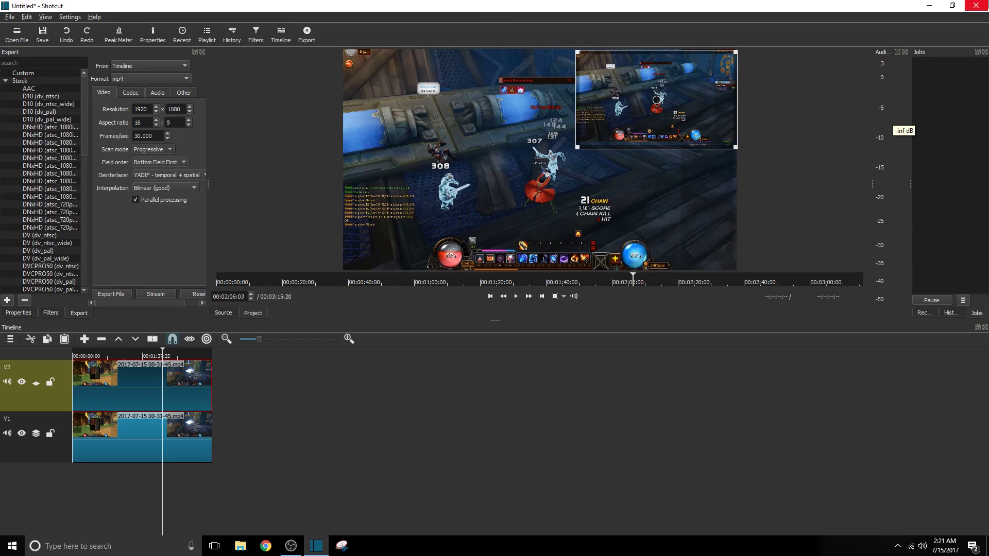